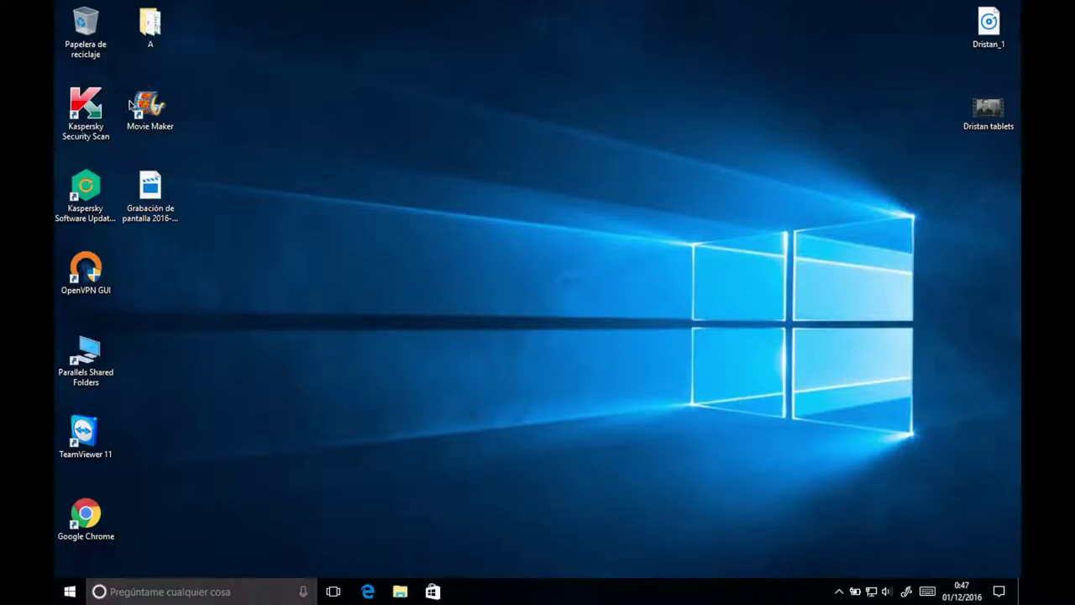
Launch Windows Movie Maker from its desktop shortcut
double_click(153, 109)
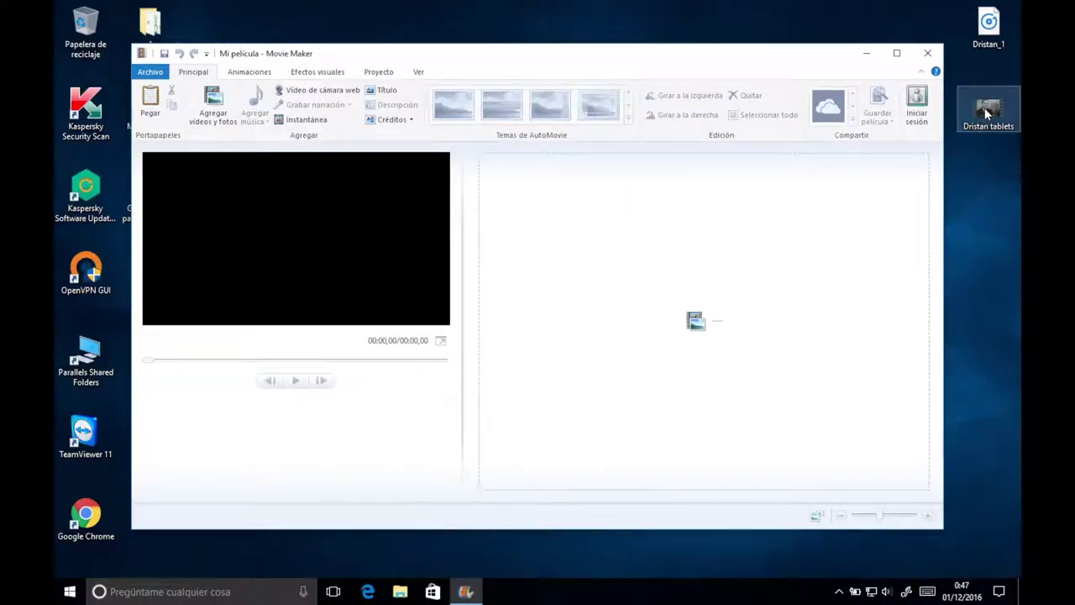
Drag the 'Dristan tablets' desktop video into the empty storyboard as a 59.80-second clip
left_click_drag(988, 112, 769, 229)
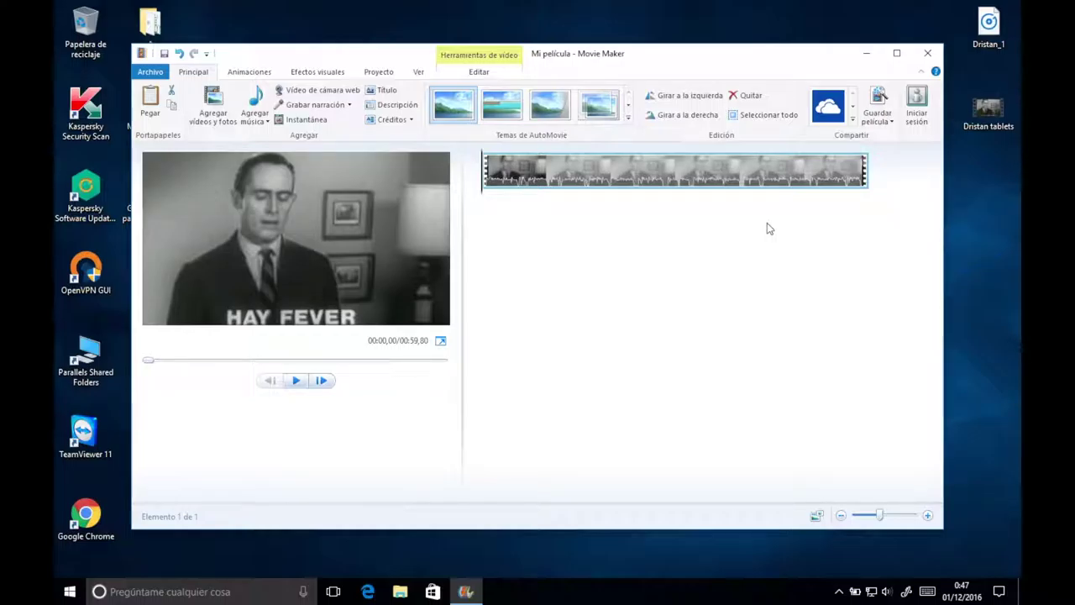
Nudge the Dristan clip's Volumen de vídeo slider down a little, then return to Principal
double_click(511, 167)
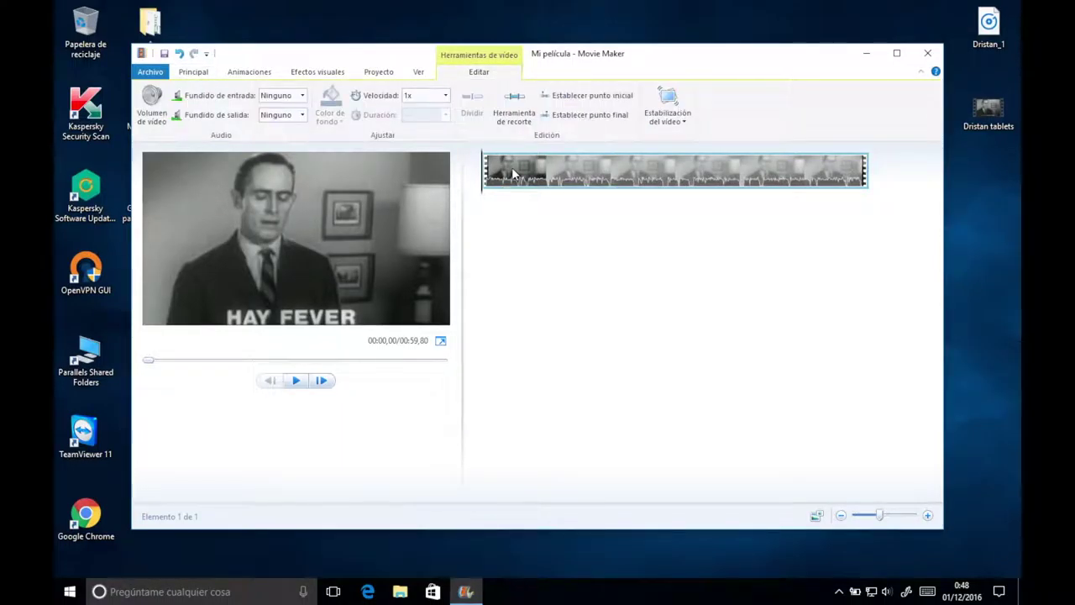
left_click(152, 105)
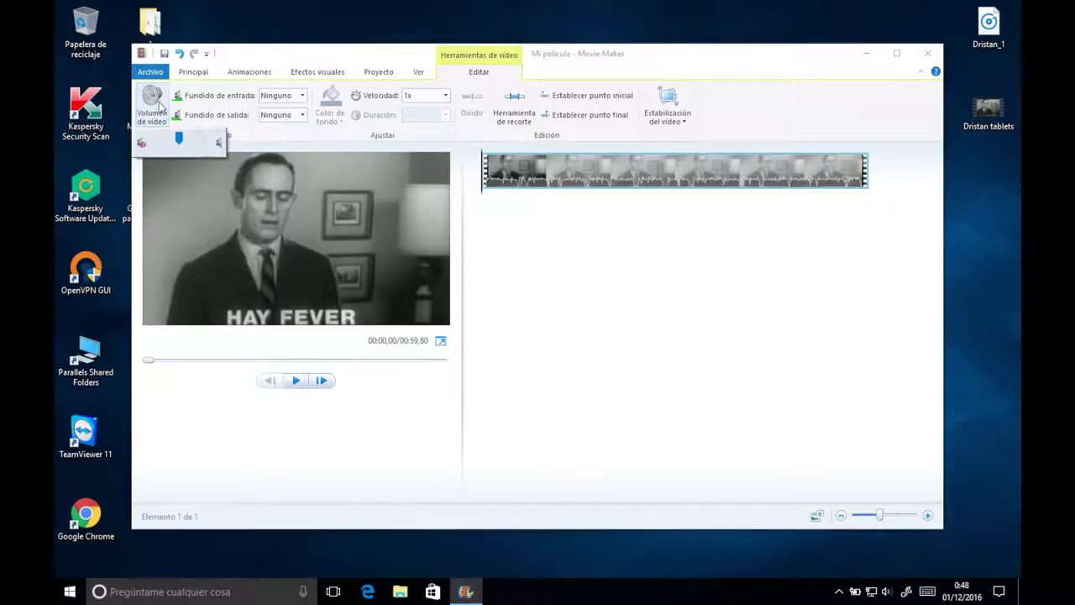
left_click_drag(171, 132, 161, 139)
left_click(559, 266)
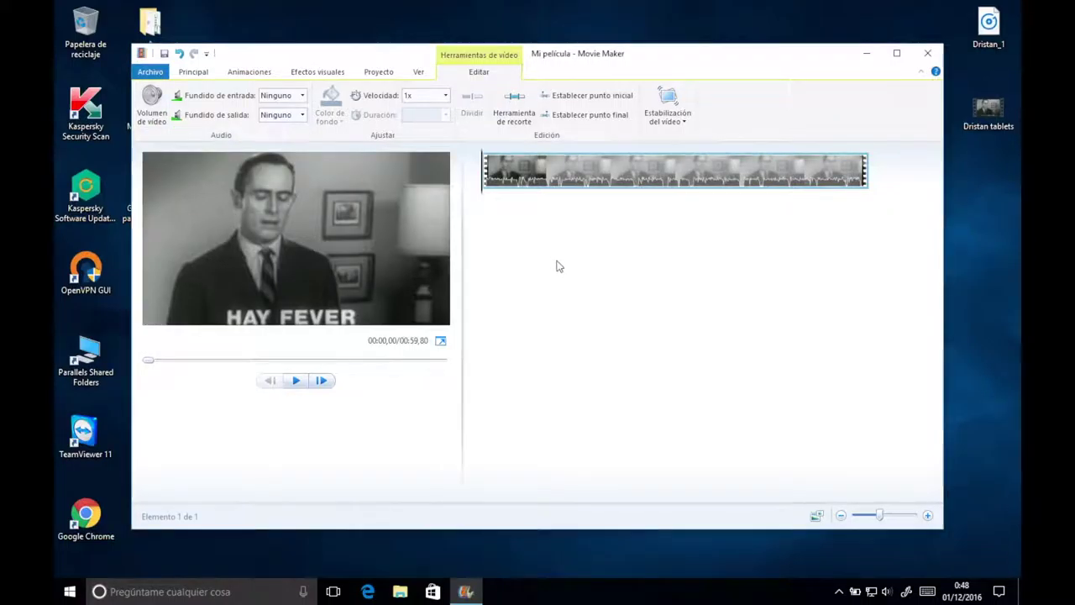
left_click(195, 72)
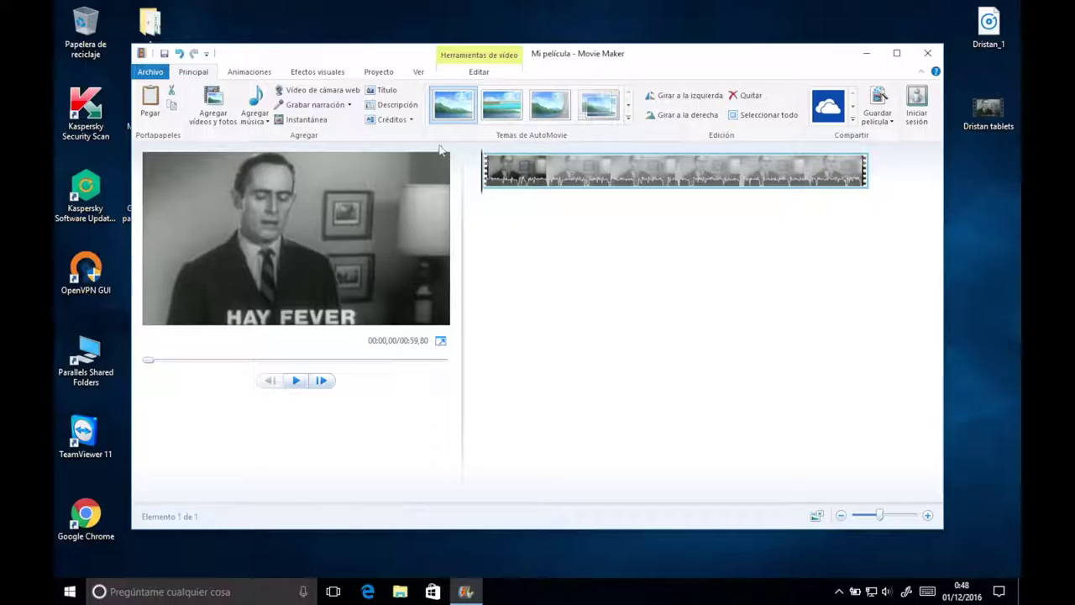
Add the Dristan_1 MP3 from the Desktop as a music track under the clip
left_click(265, 122)
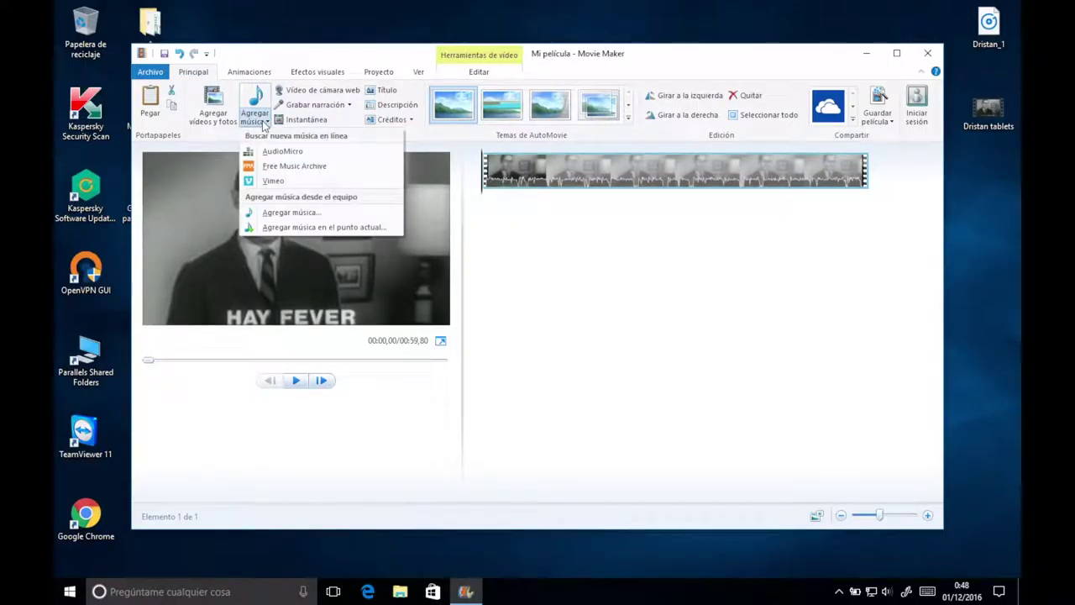
left_click(332, 213)
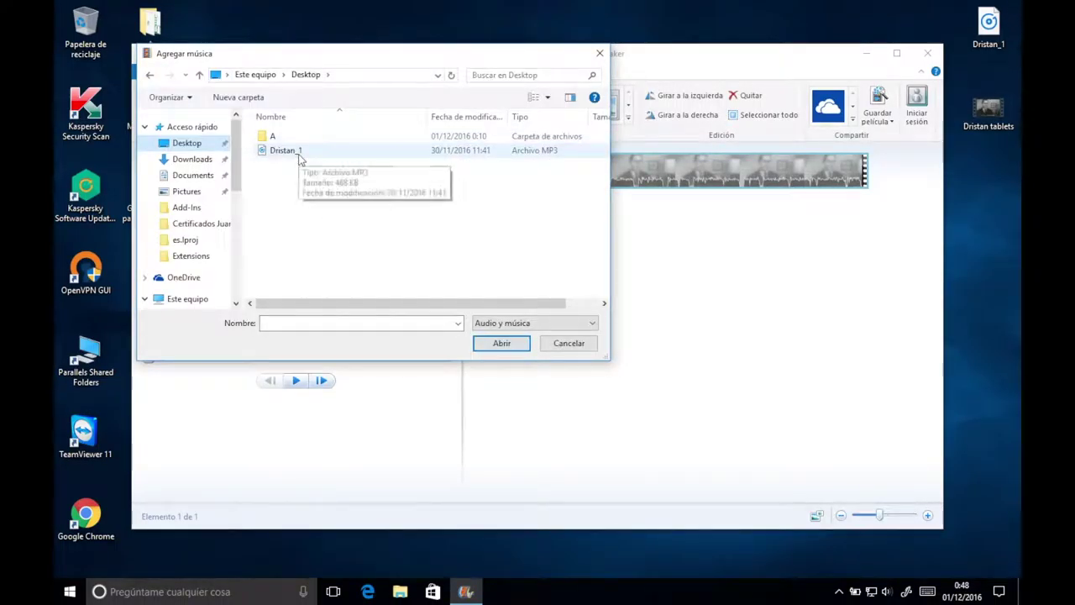
left_click(299, 157)
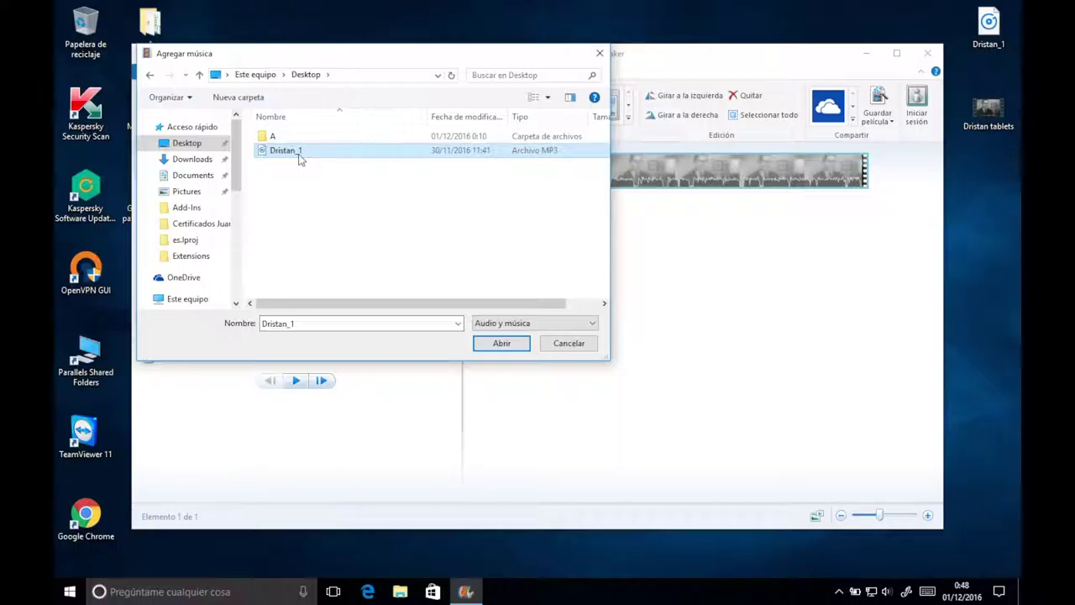
left_click(514, 346)
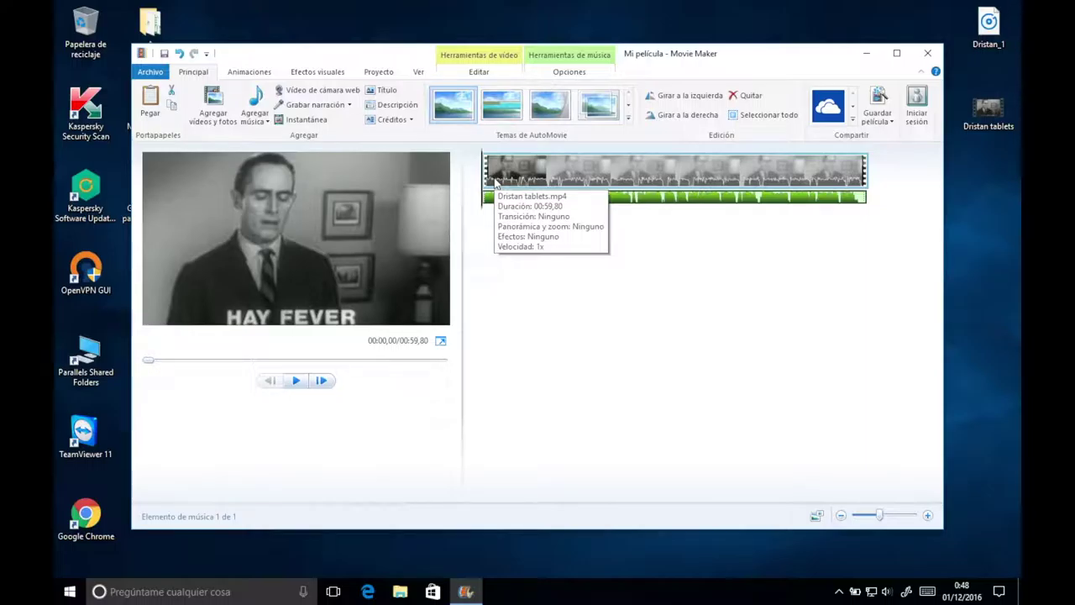
Set the clip's video volume low and raise the Dristan_1 music volume slightly
double_click(496, 181)
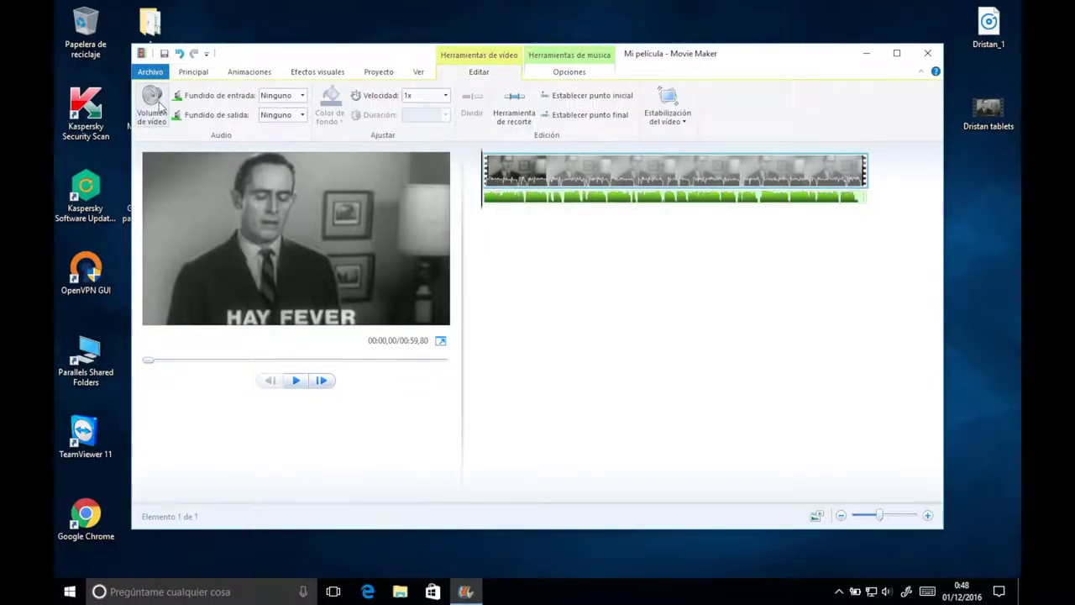
left_click(158, 102)
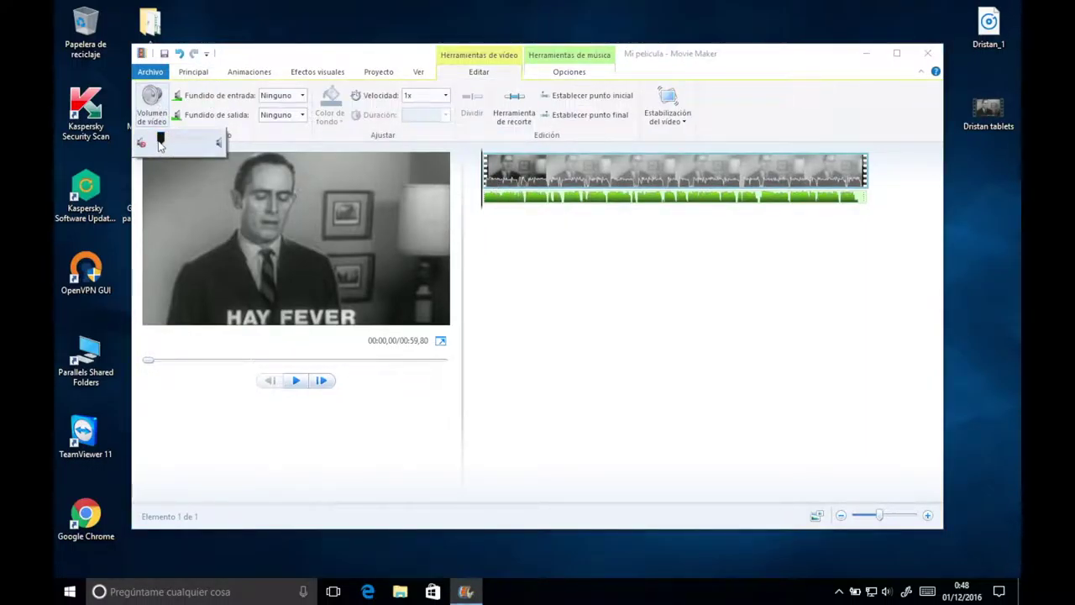
left_click(519, 204)
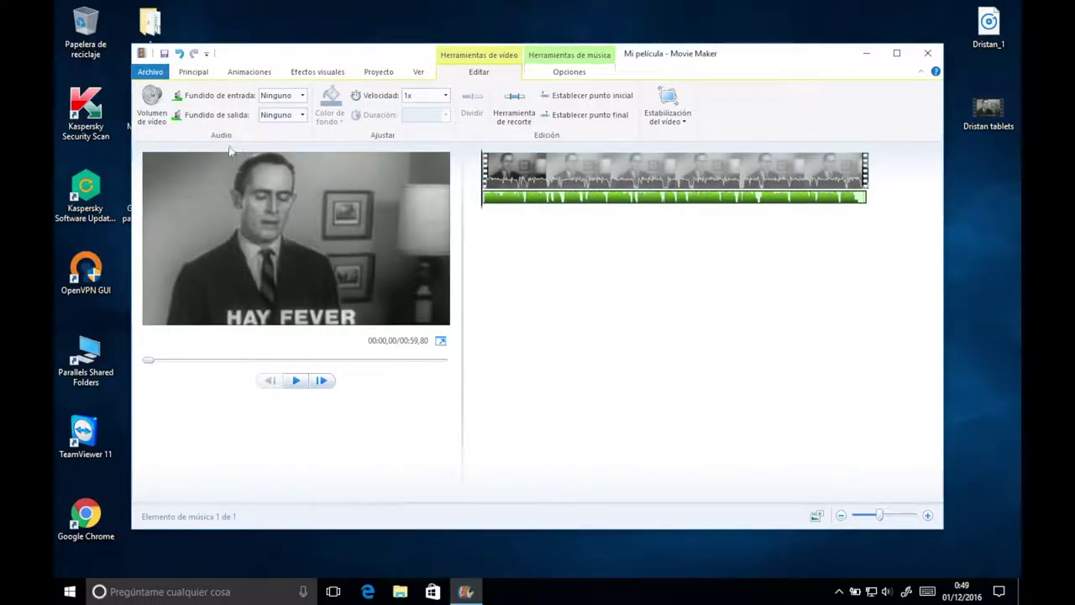
left_click(557, 197)
left_click(154, 113)
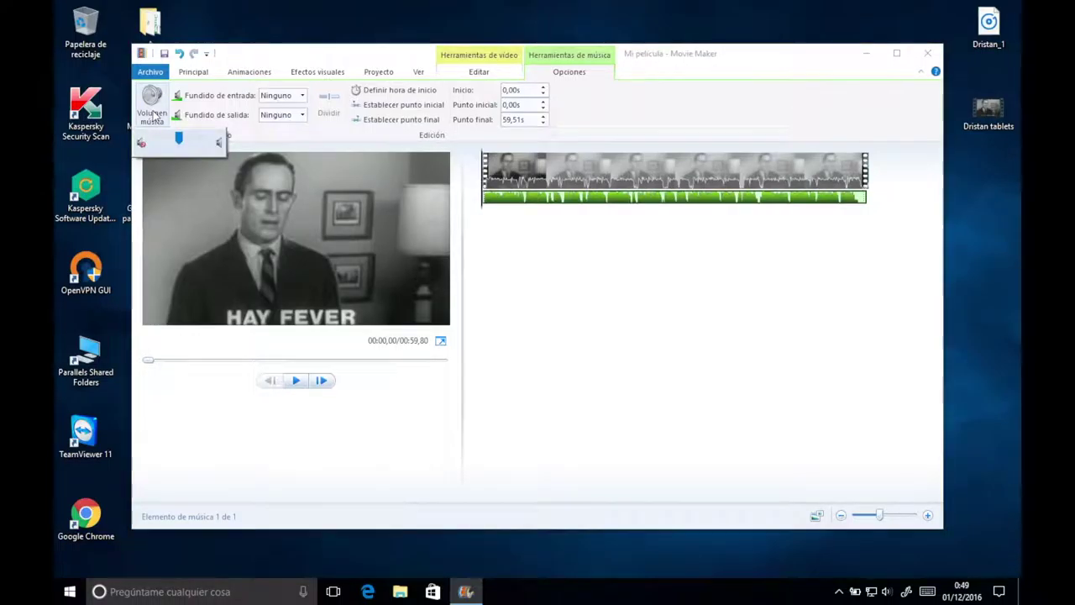
left_click(193, 141)
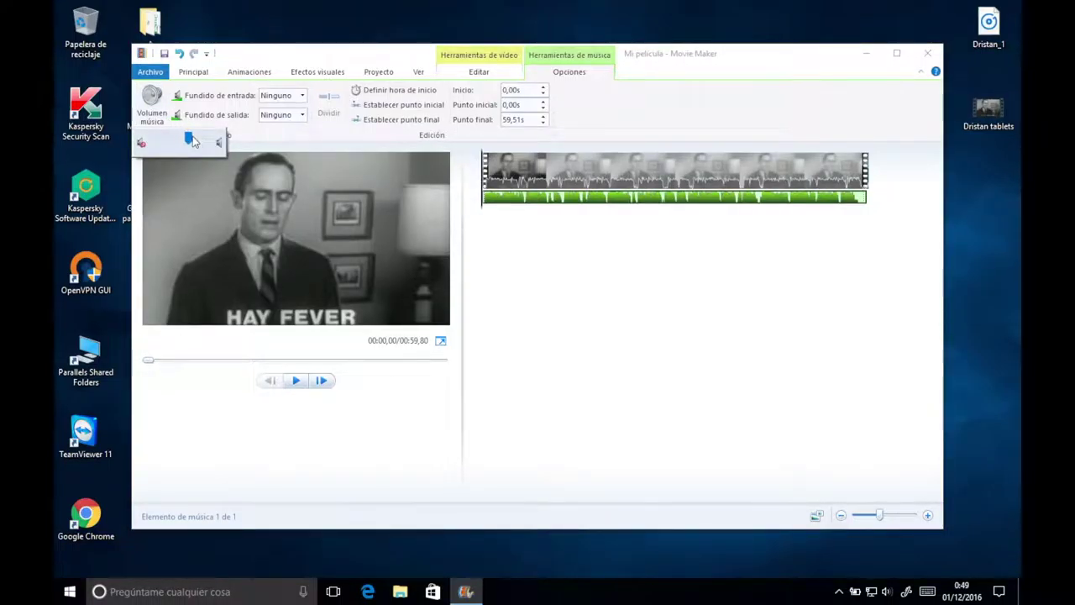
left_click(519, 286)
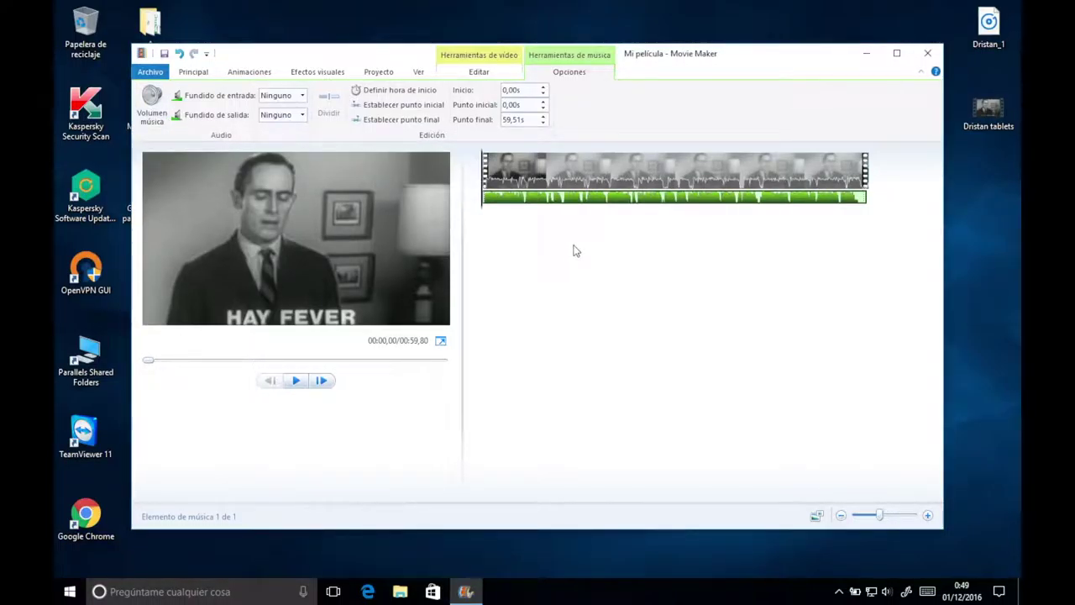
left_click(199, 74)
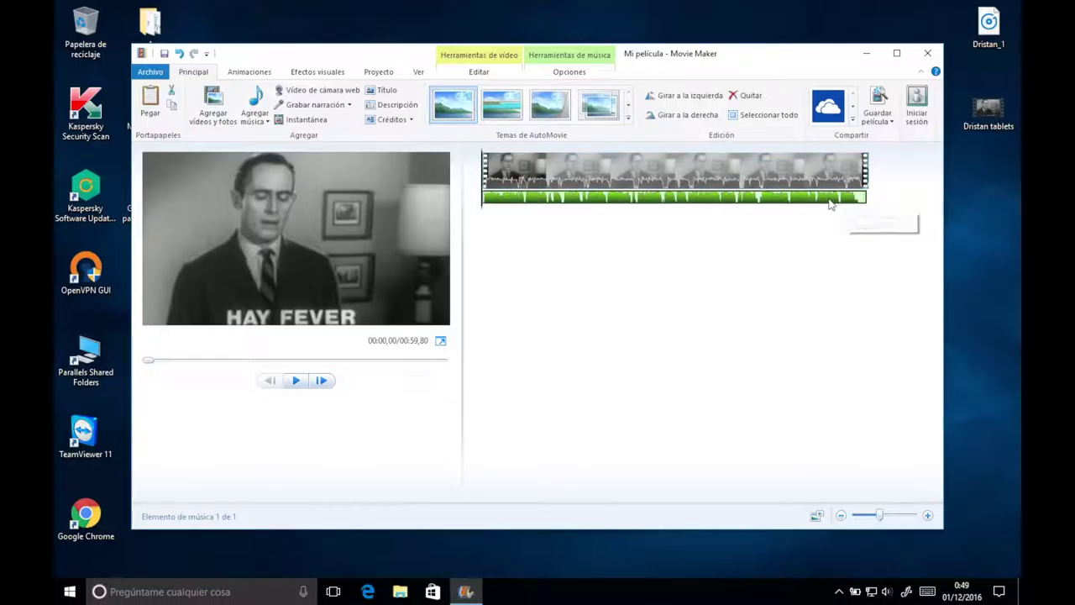
left_click(885, 119)
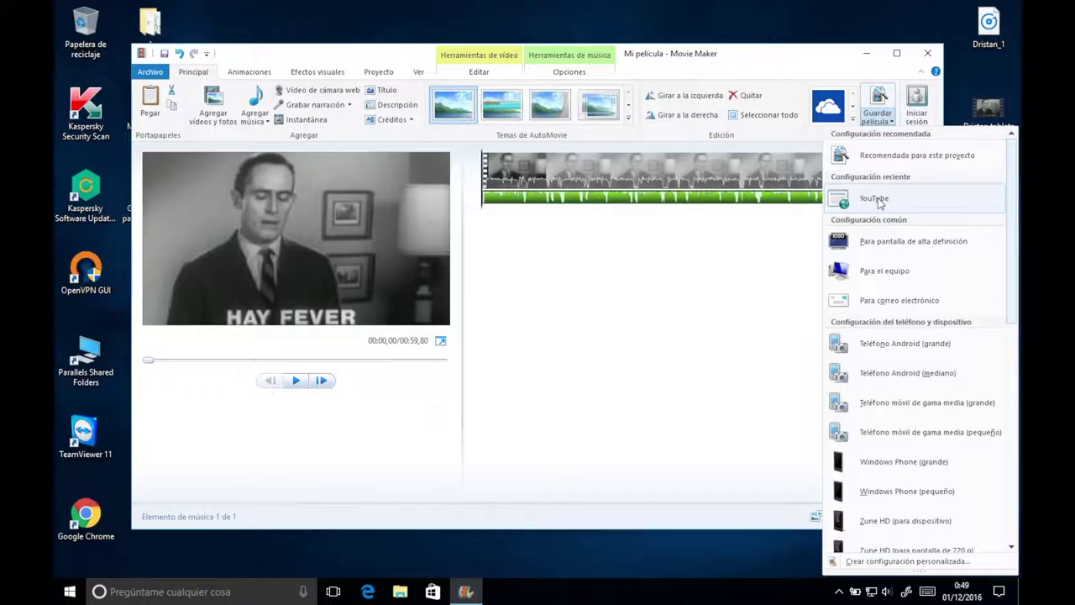
left_click(771, 252)
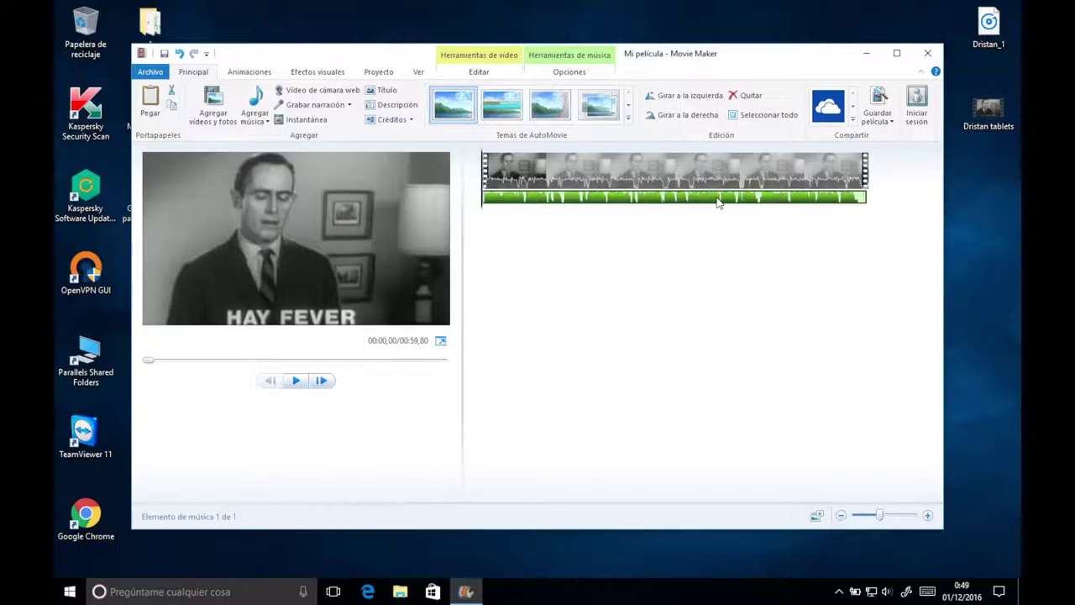
Remove the Dristan_1 music track and revisit the clip's video volume setting
right_click(719, 202)
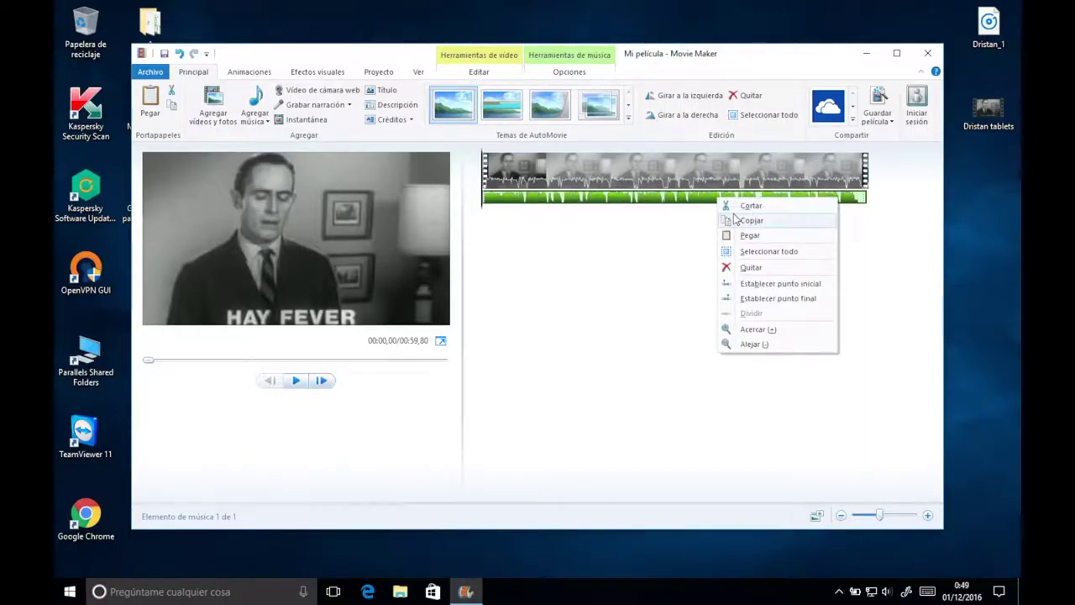
left_click(759, 267)
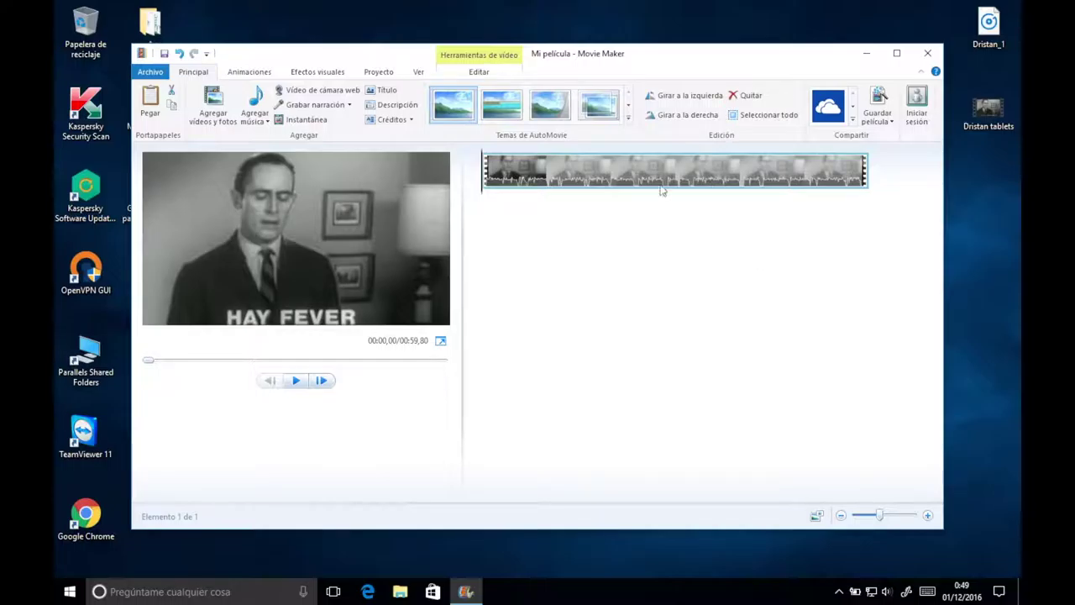
double_click(534, 168)
left_click(166, 114)
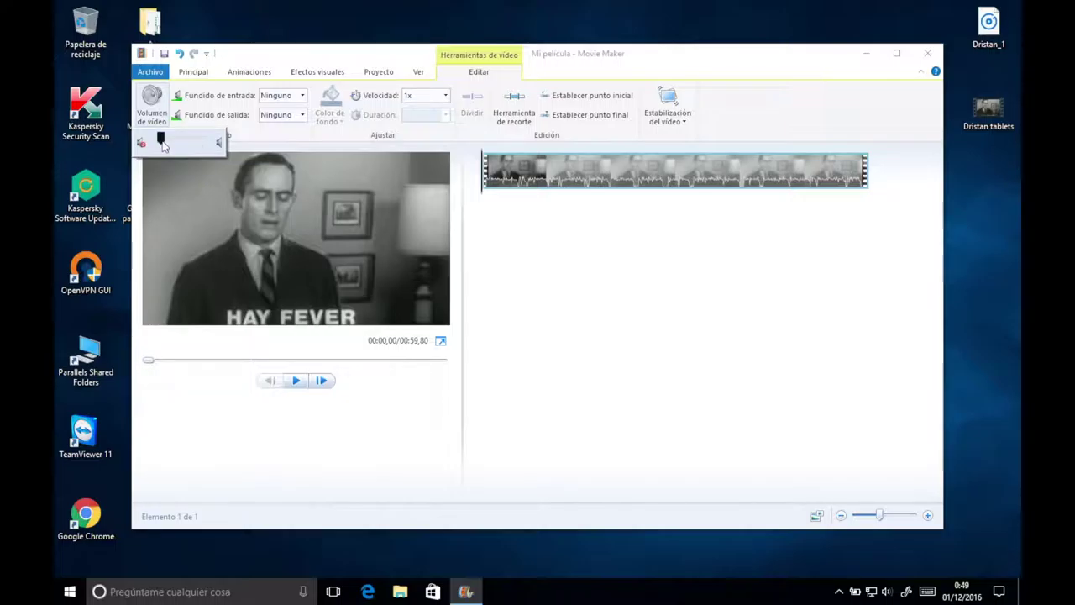
left_click(484, 193)
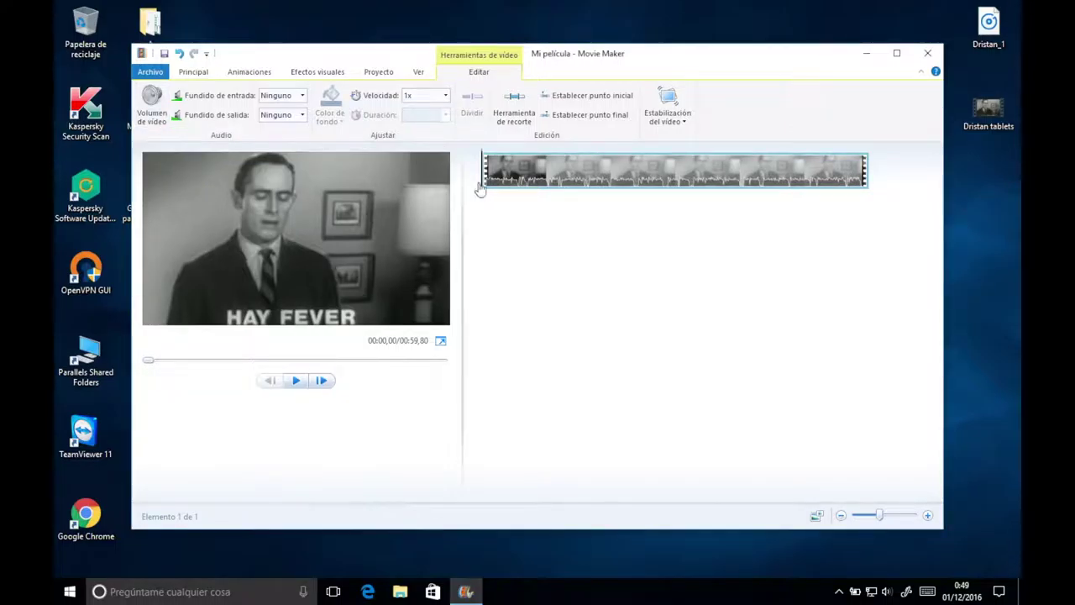
Open the Grabar narración options on the Principal tab to start a new narration
left_click(204, 76)
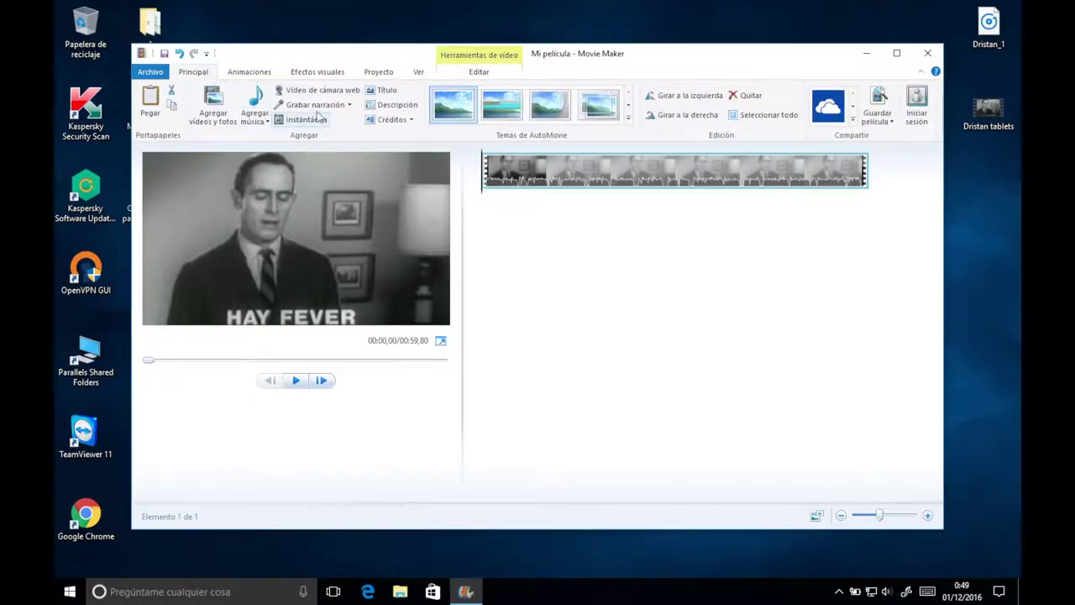
left_click(350, 107)
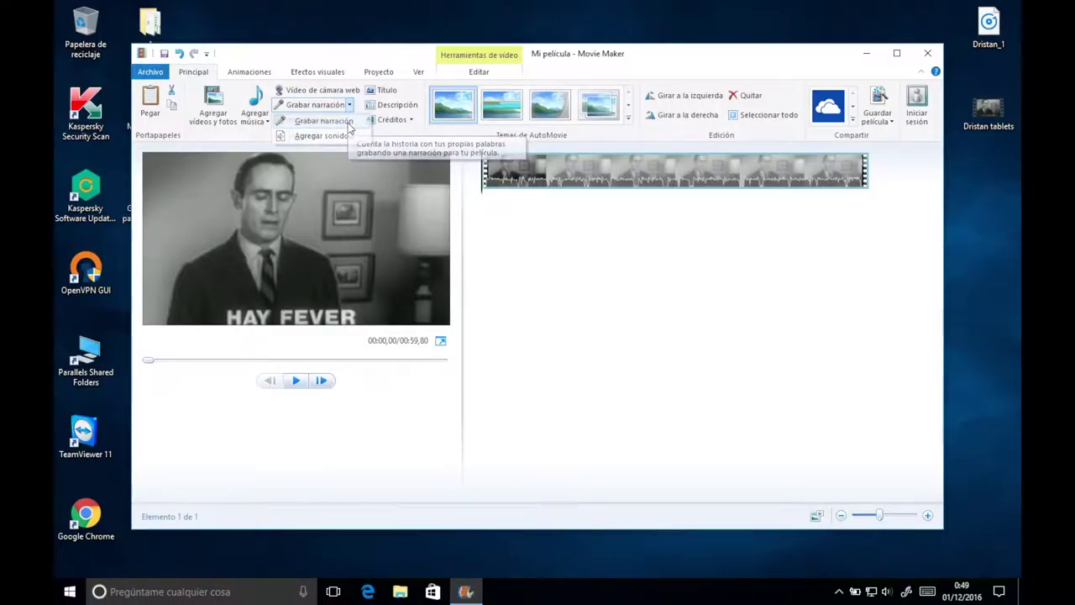
left_click(346, 122)
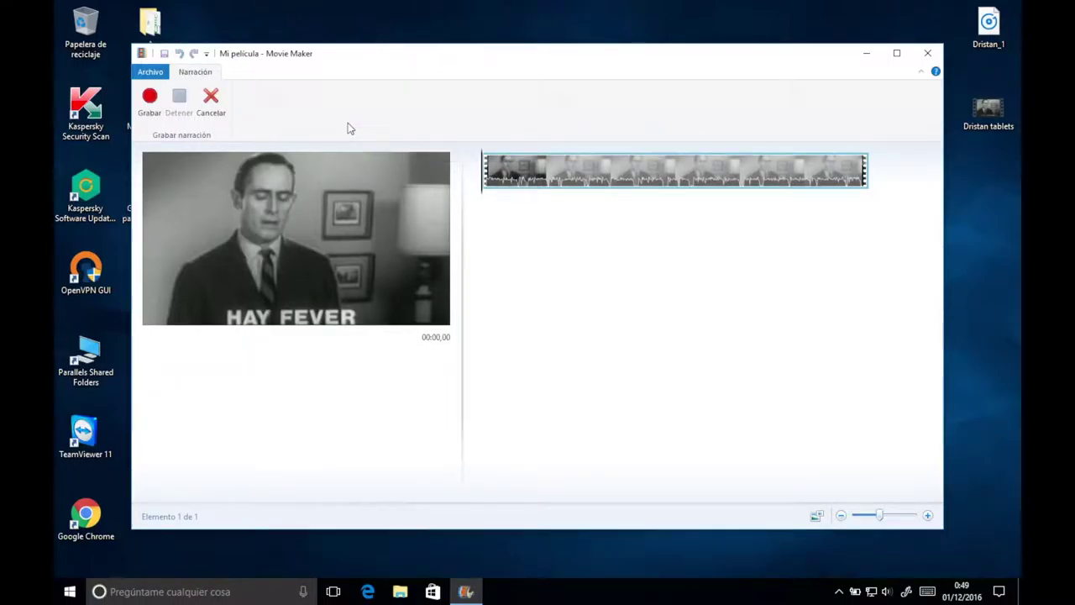
Record a spoken voice-over as the Dristan clip plays to the end (counter 01:12,89)
left_click(148, 99)
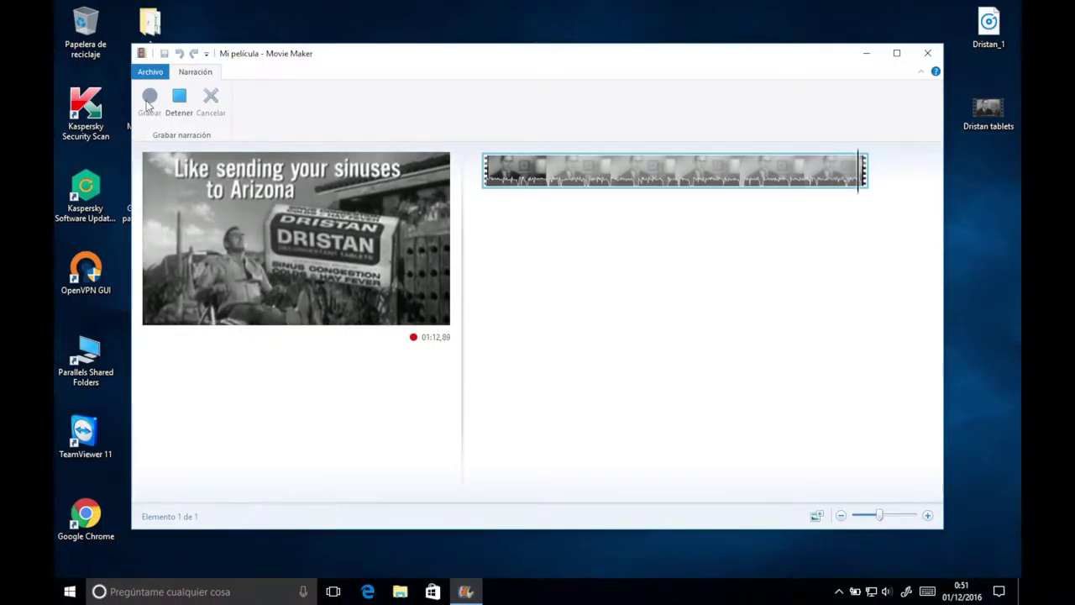
left_click(177, 107)
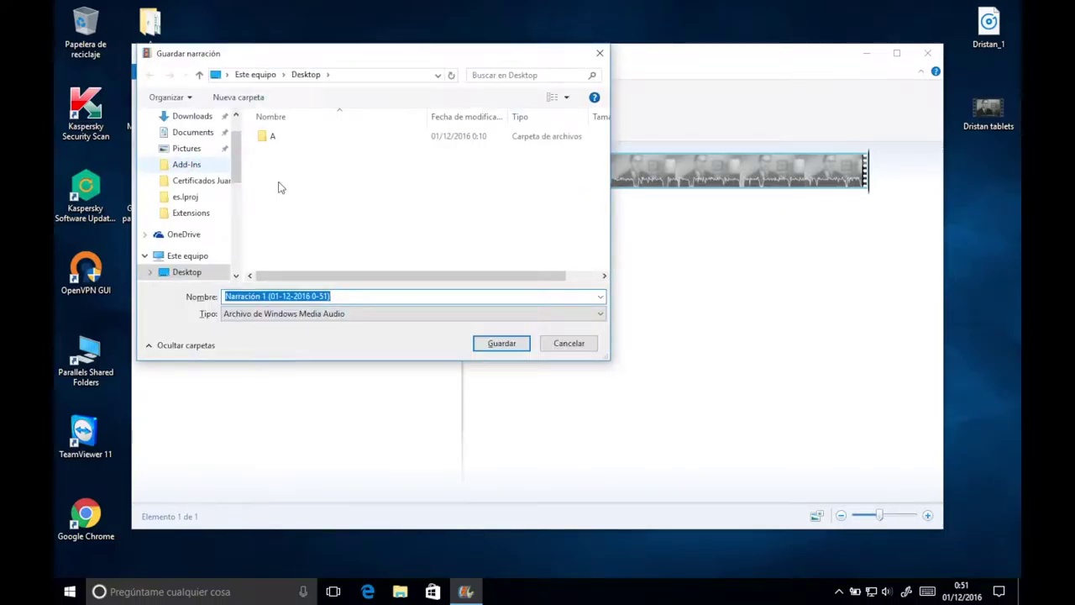
left_click(504, 345)
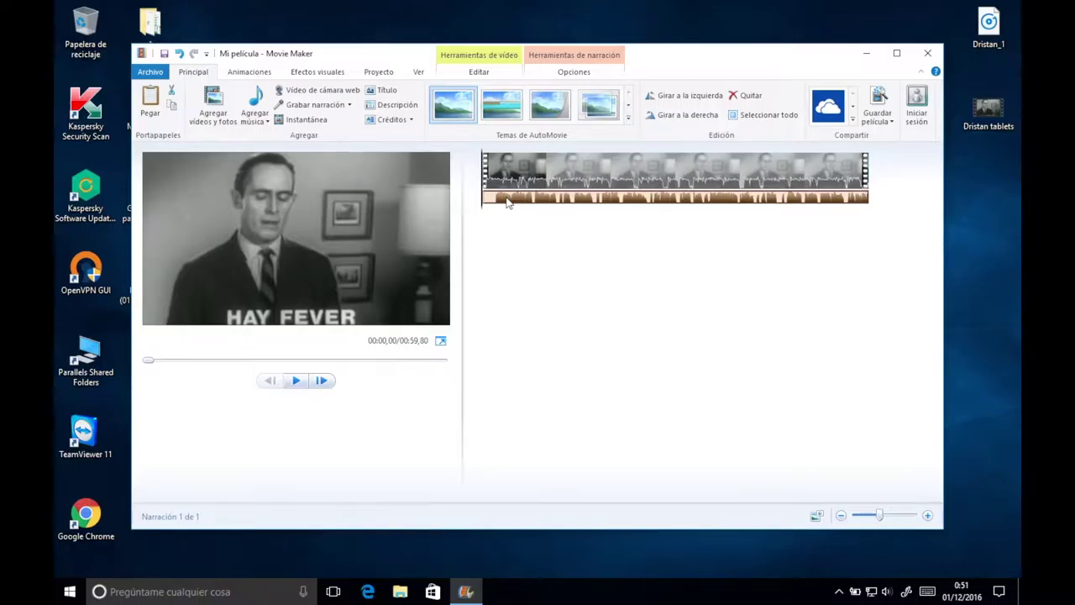
Raise the narration track's volume slightly
left_click(507, 202)
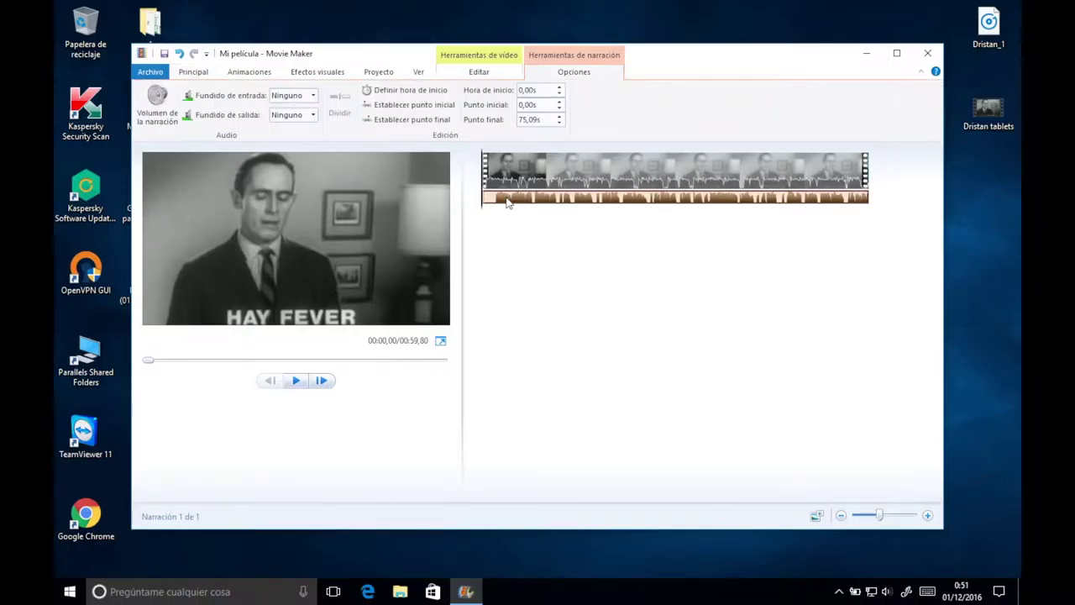
left_click(170, 112)
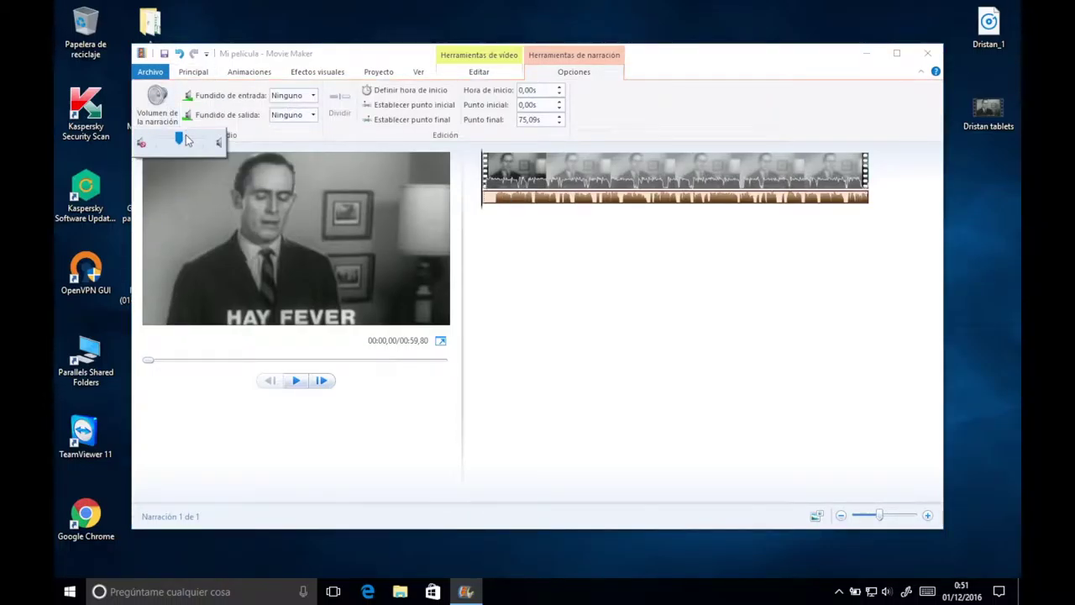
left_click(189, 141)
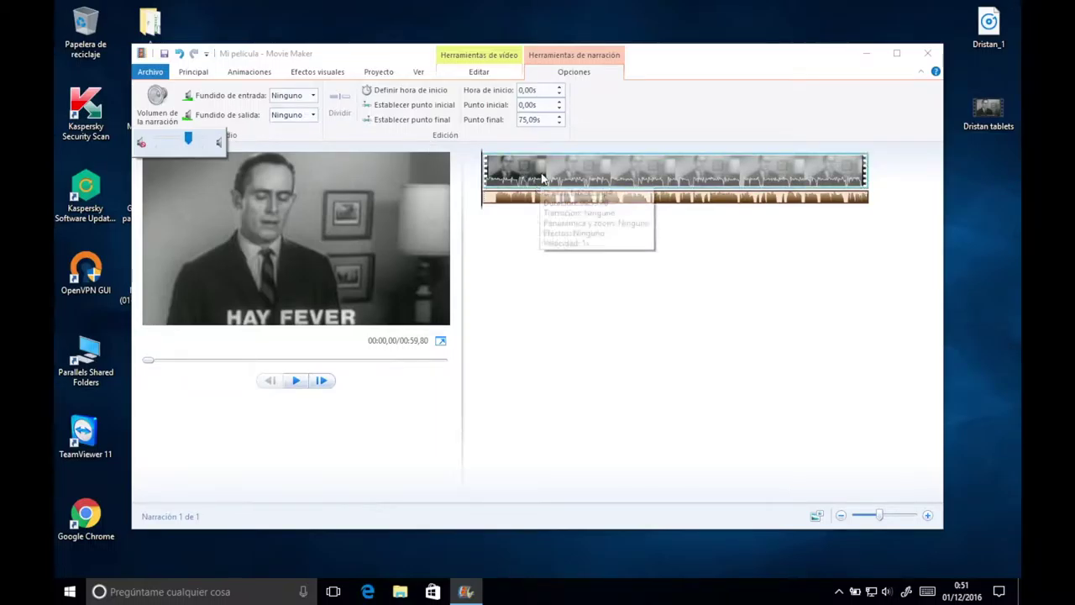
Turn the Dristan clip's own sound down to a very low level
left_click(542, 178)
left_click(159, 114)
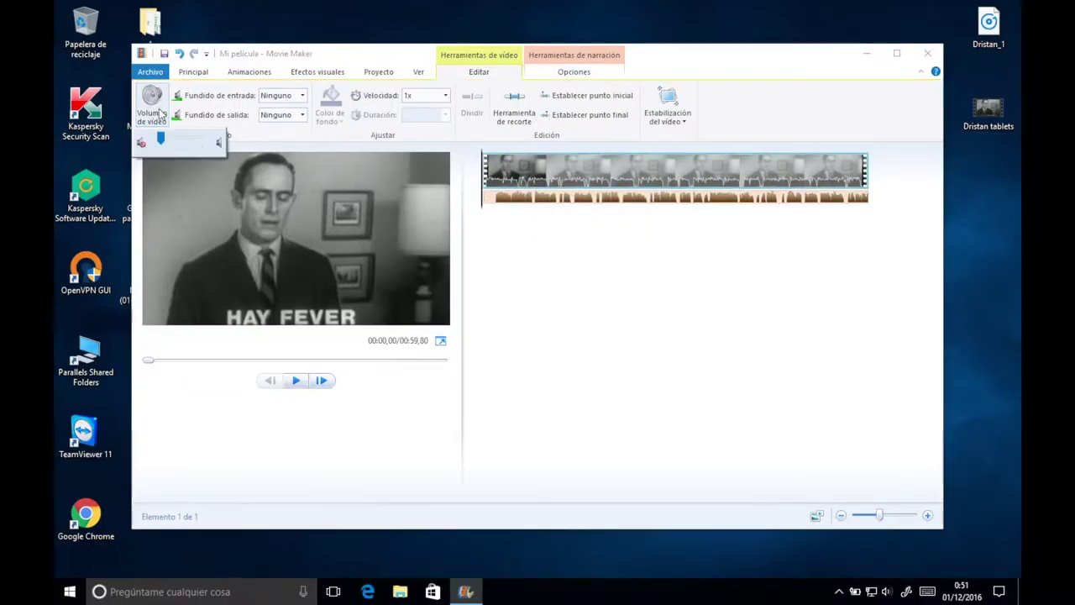
left_click_drag(162, 142, 167, 141)
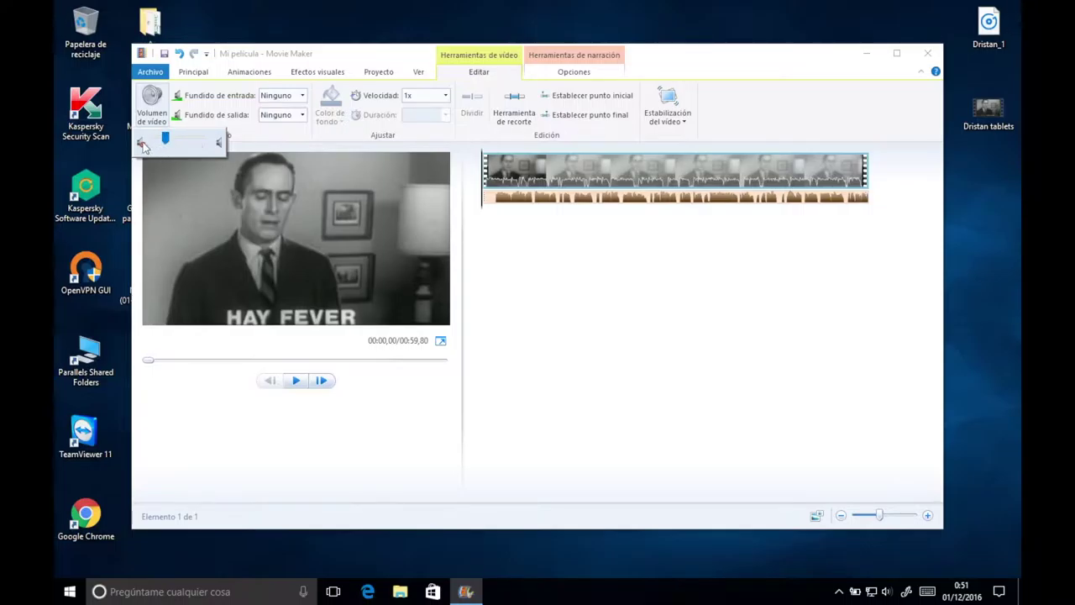
left_click(143, 144)
left_click_drag(151, 139, 177, 151)
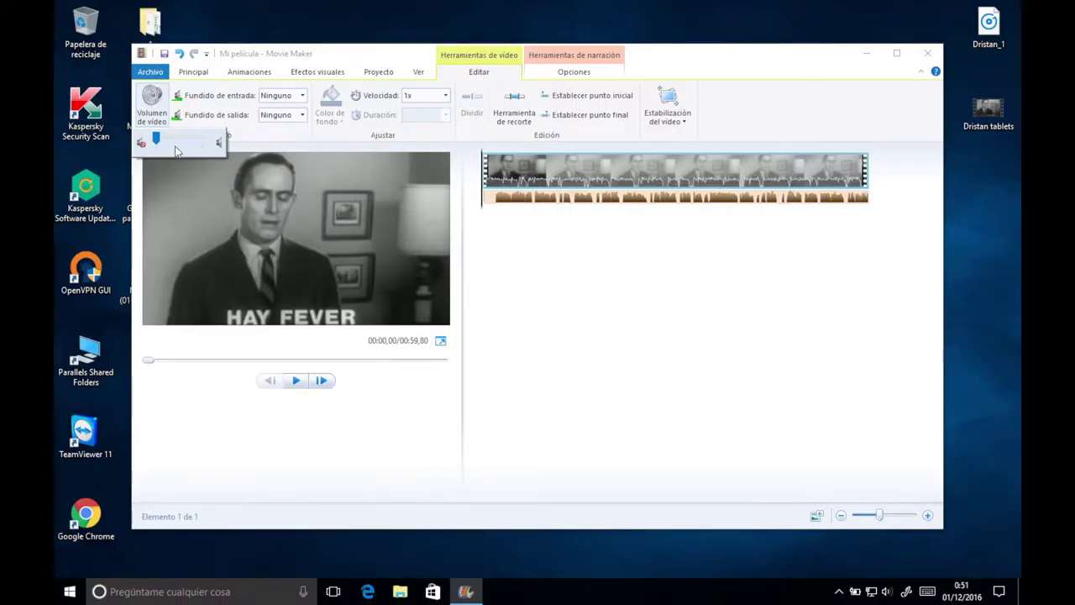
left_click(599, 235)
left_click(552, 206)
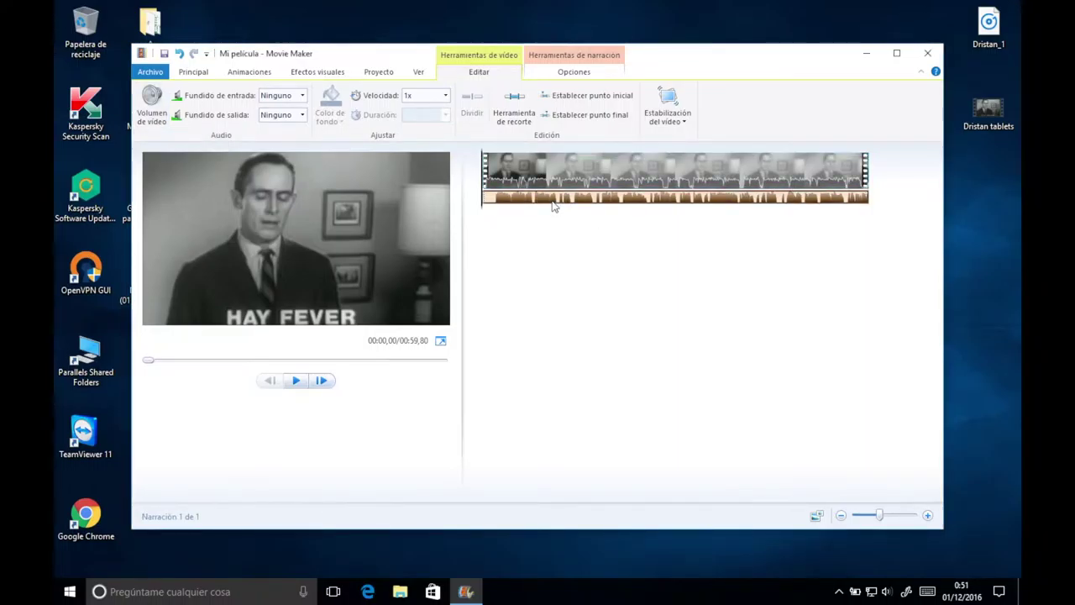
left_click(203, 72)
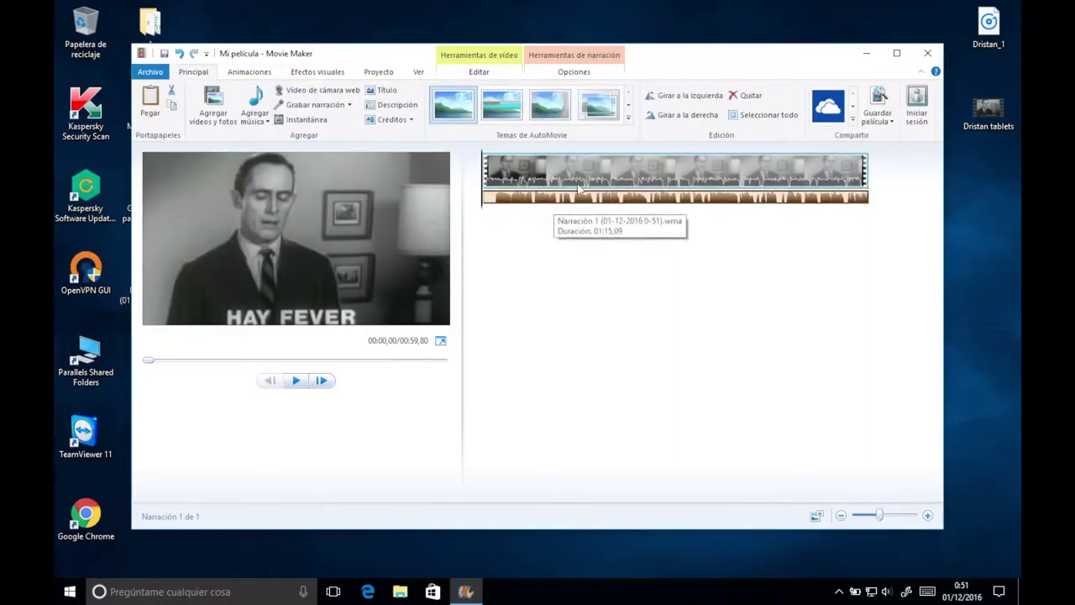
left_click(547, 181)
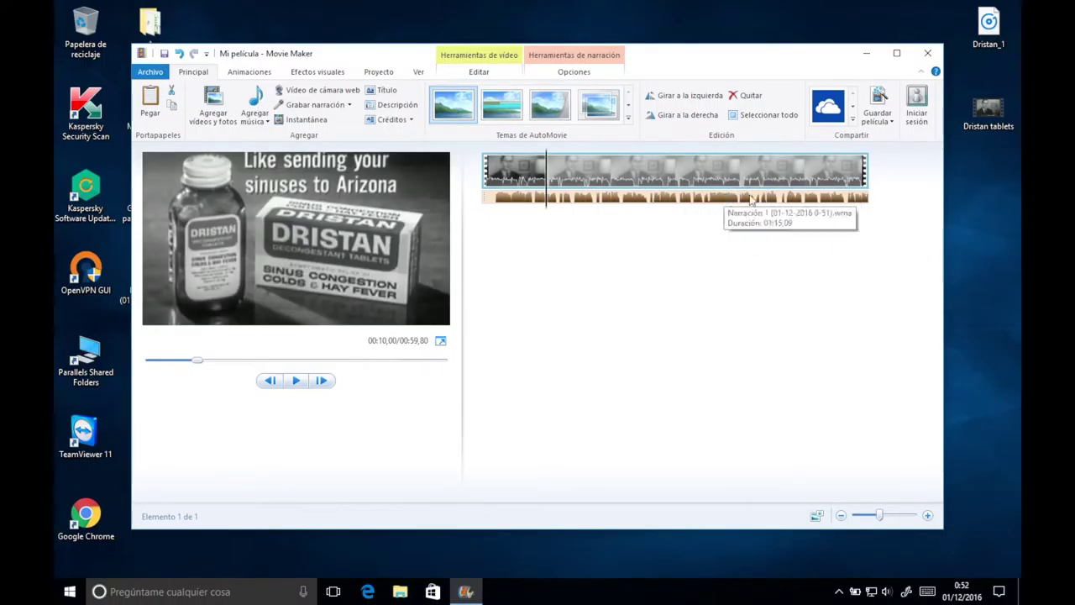
Choose the YouTube preset from Guardar película to save as MPEG-4/H.264
left_click(892, 122)
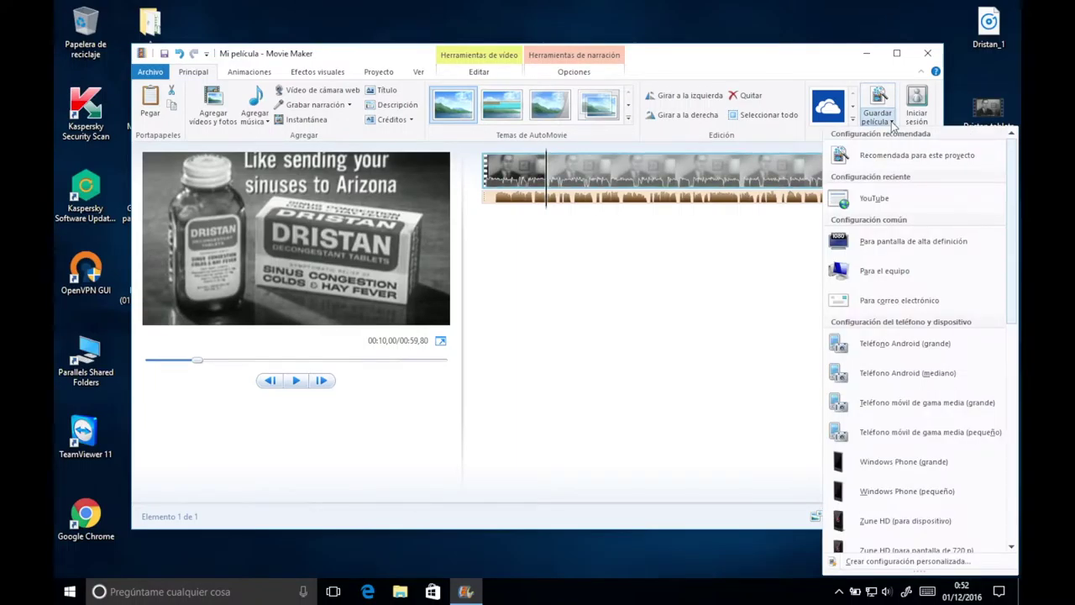
left_click(892, 197)
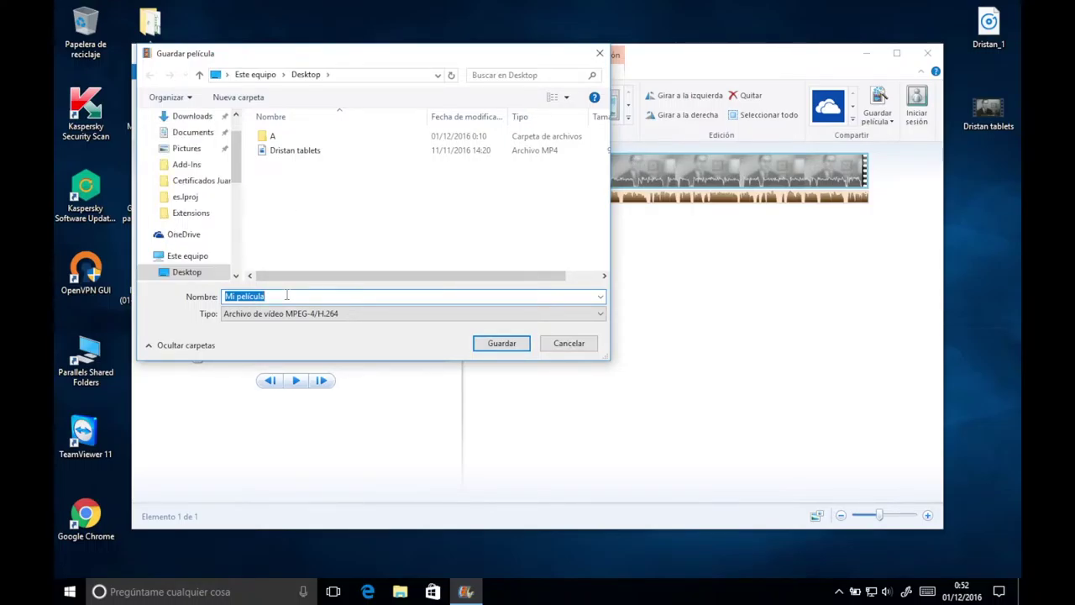
Save the movie with YouTube settings as the MP4 'Dristan_voice_over' on the Desktop
type("Dristan")
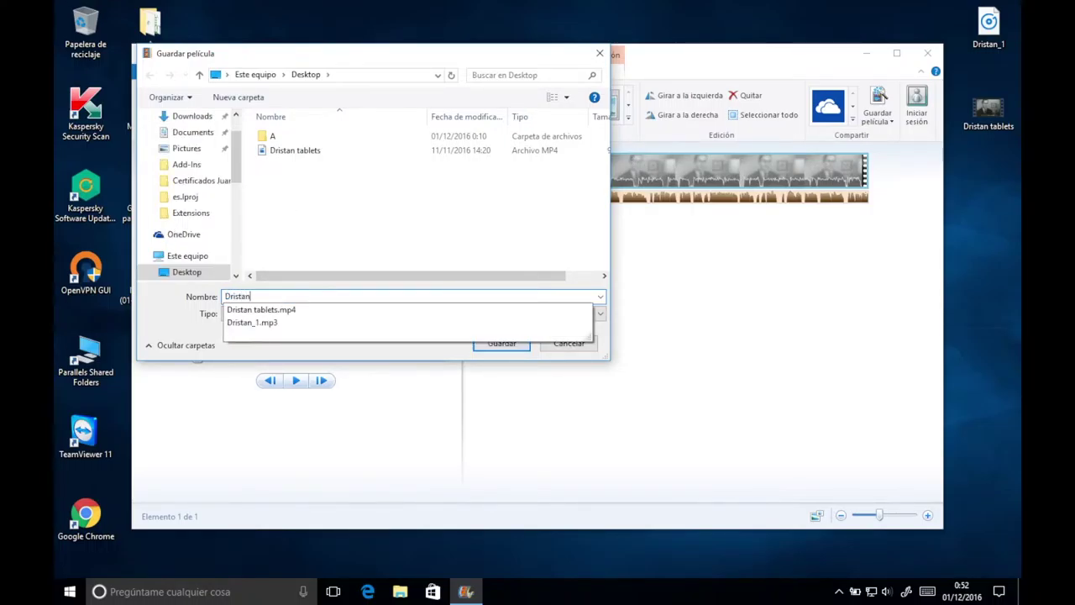
type("_voice_over")
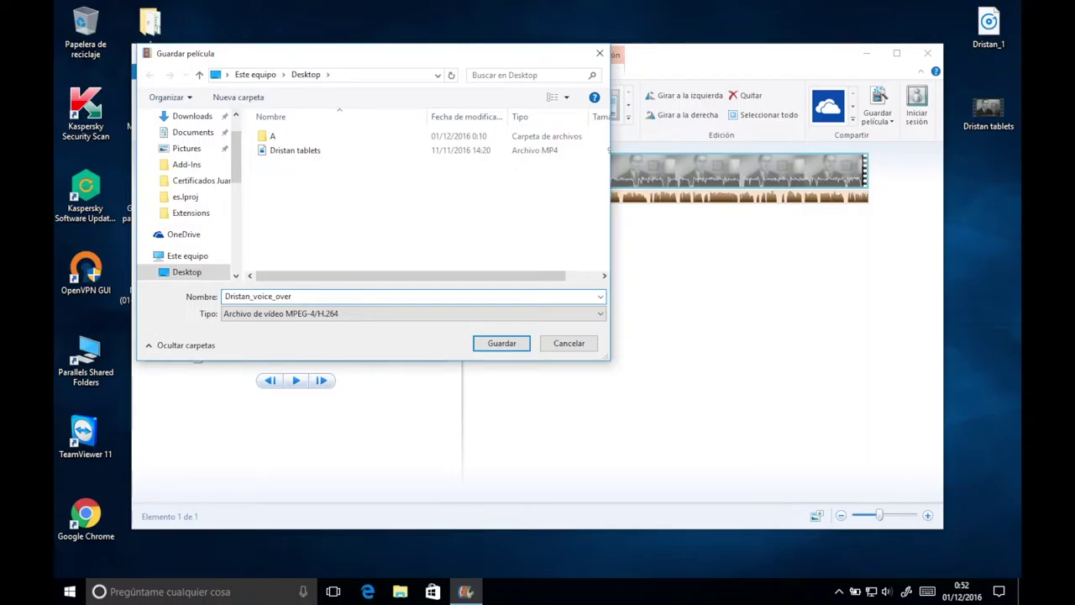
left_click(502, 343)
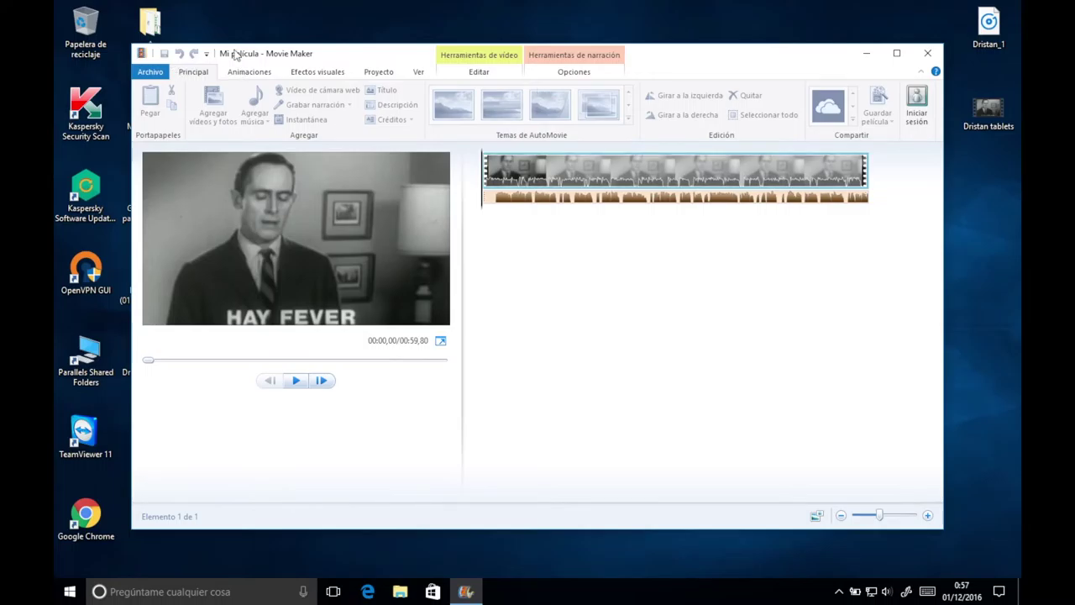
Open the Desktop folder containing the finished Dristan_voice_over MP4 (37.568 KB)
left_click(927, 53)
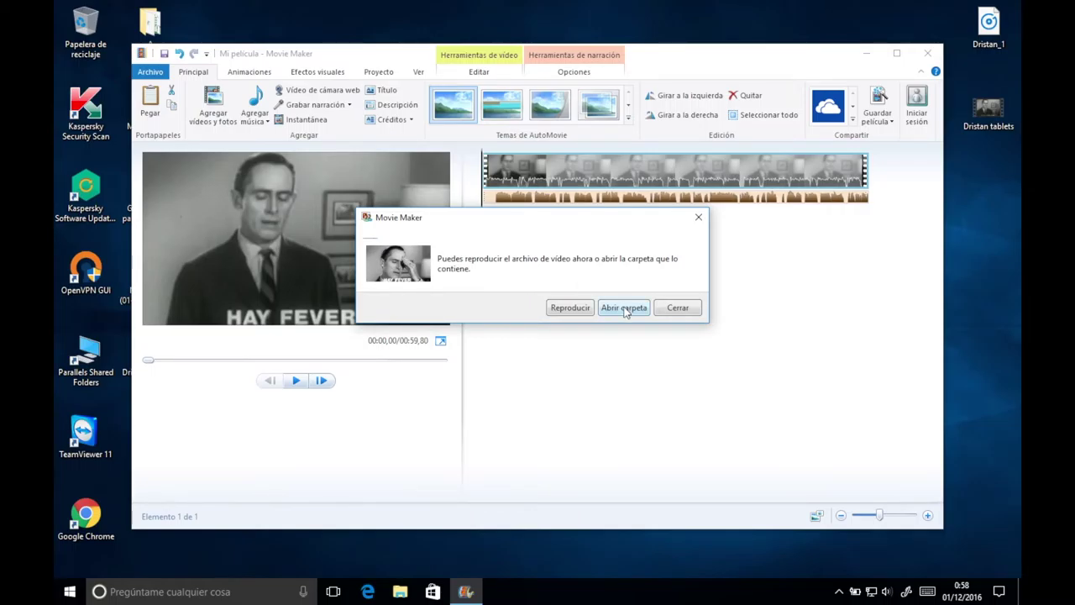
left_click(624, 308)
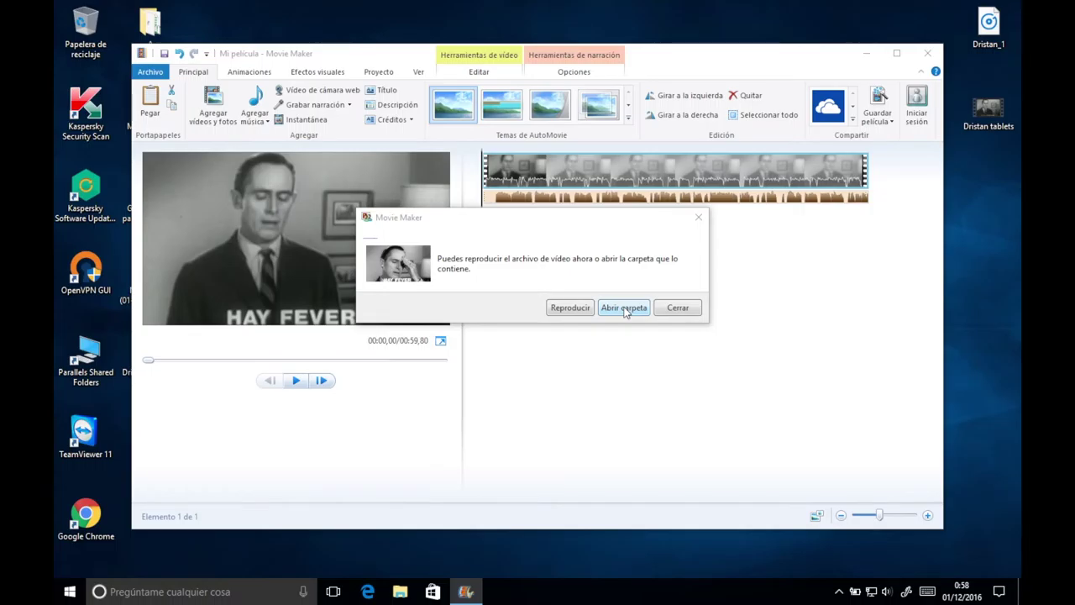